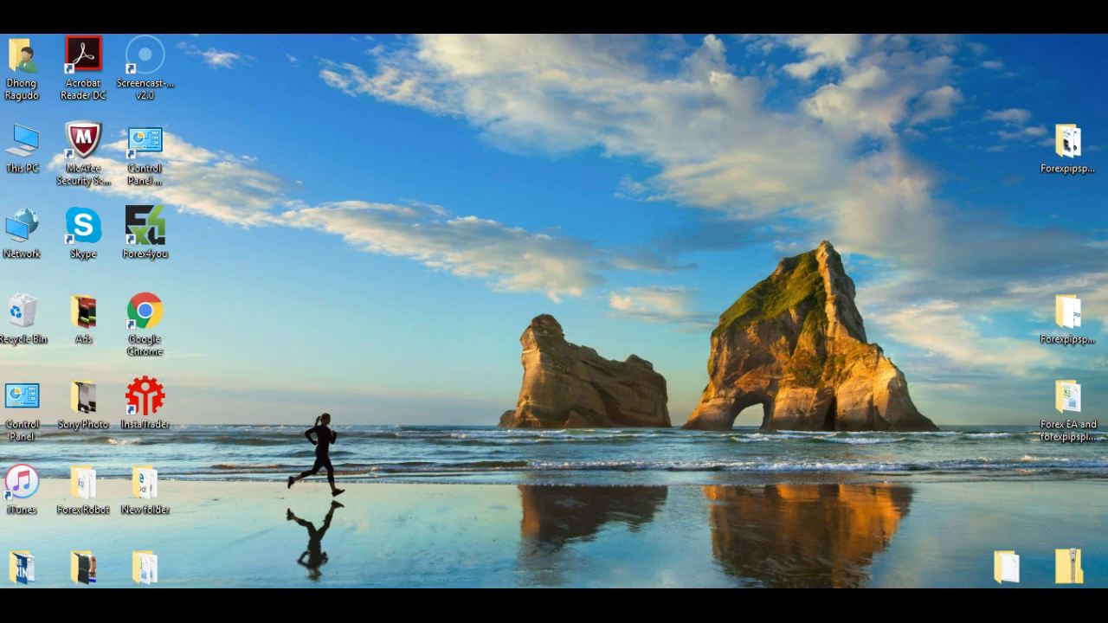
Step: Launch Remote Desktop Connection from the Start menu's Windows Accessories group
click(22, 585)
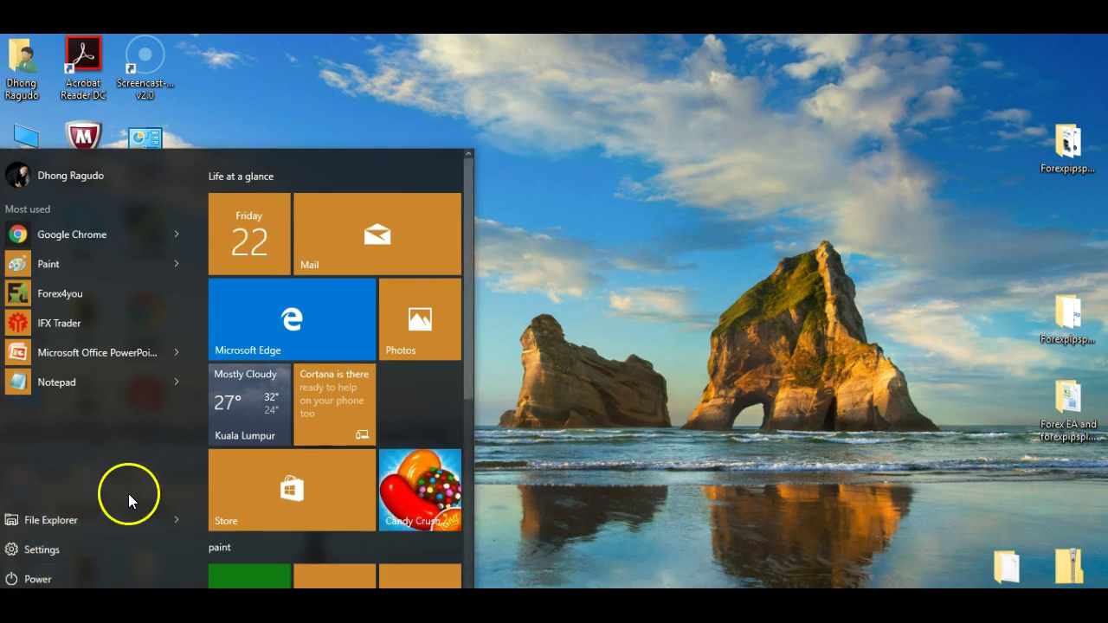
scroll(139, 483, down, 15)
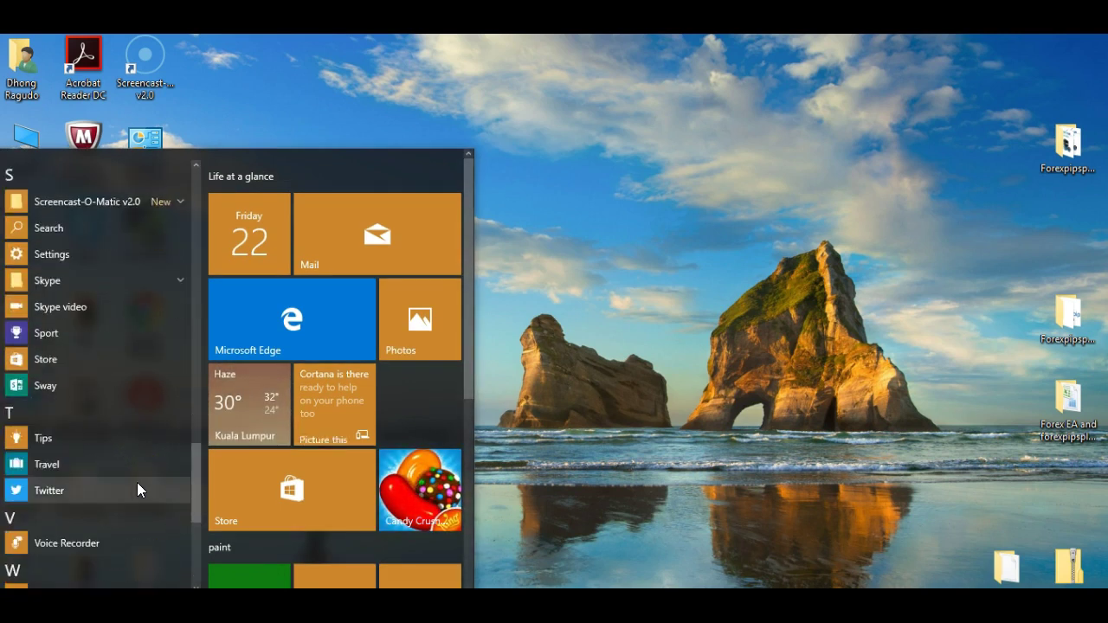
scroll(137, 482, down, 5)
click(116, 298)
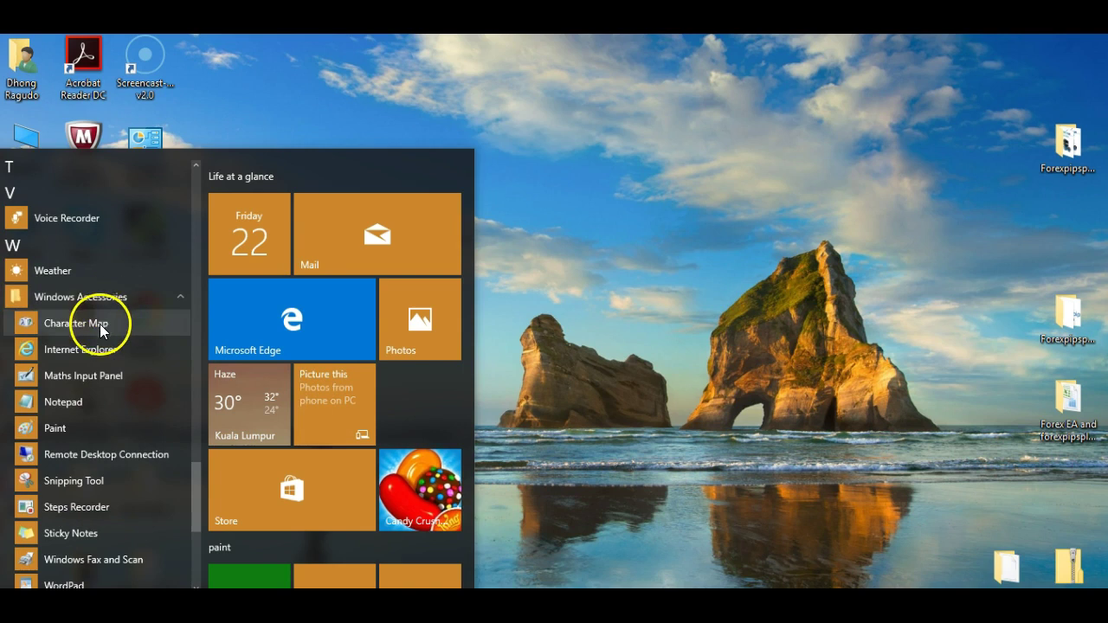
click(88, 457)
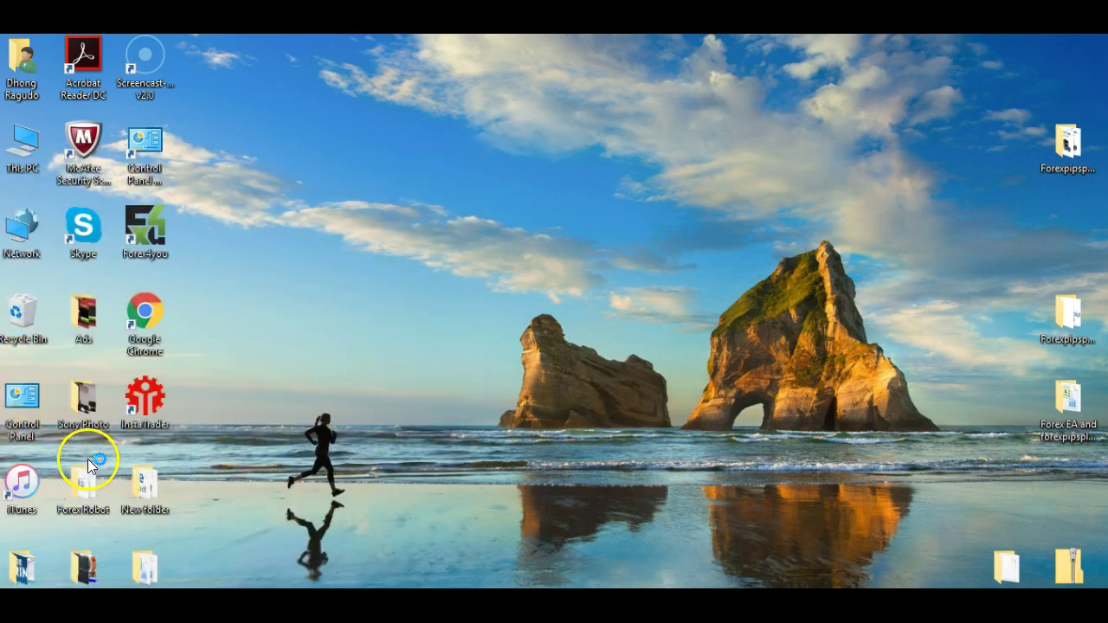
Step: Connect to the VPS at 109.120.138.31, trust the connection, and enter the account password
click(611, 317)
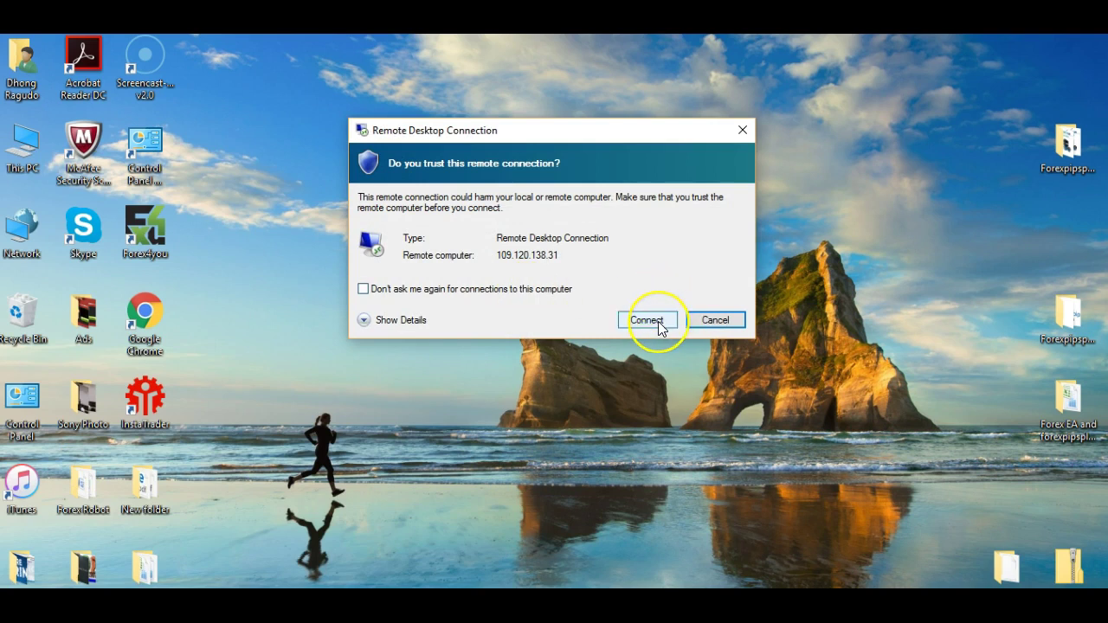
click(649, 321)
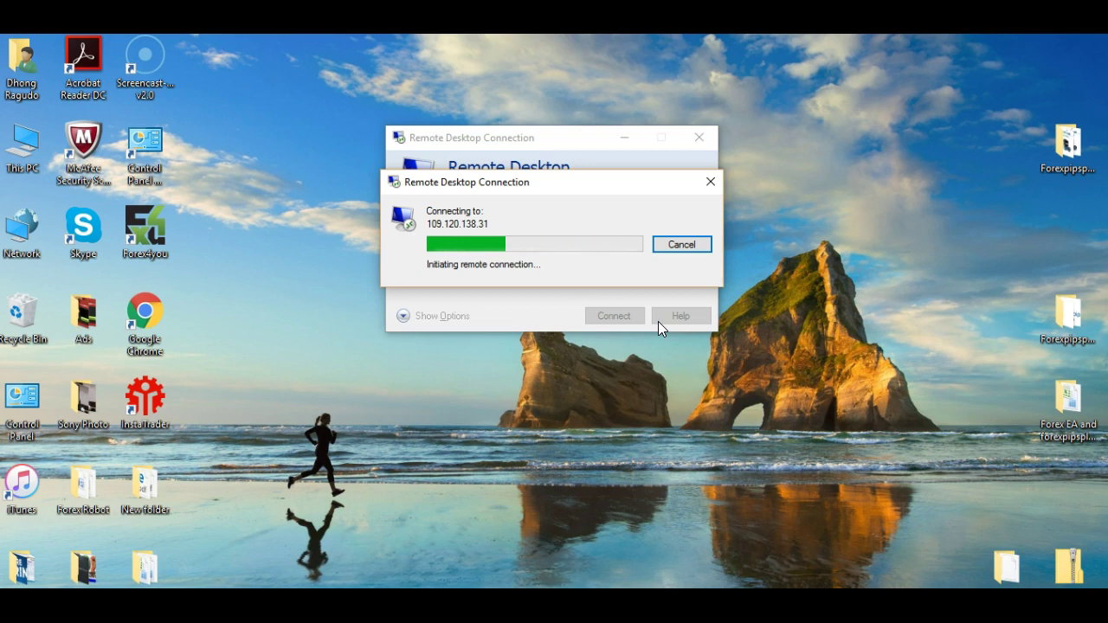
click(572, 211)
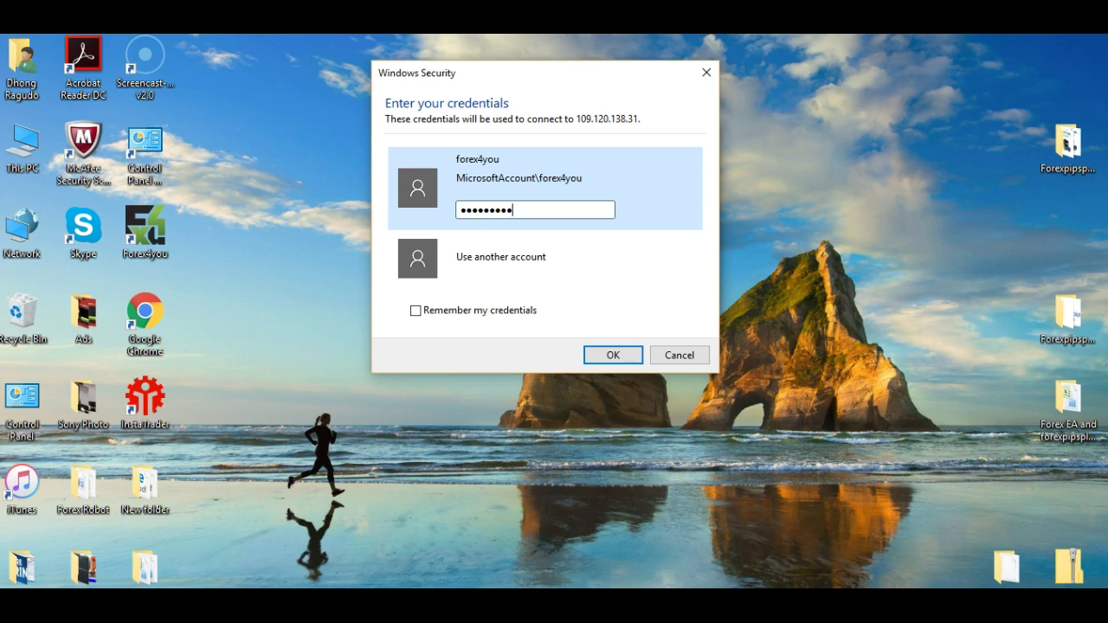
Step: Submit the credentials and accept the certificate to load the VPS session with MetaTrader 4
click(612, 354)
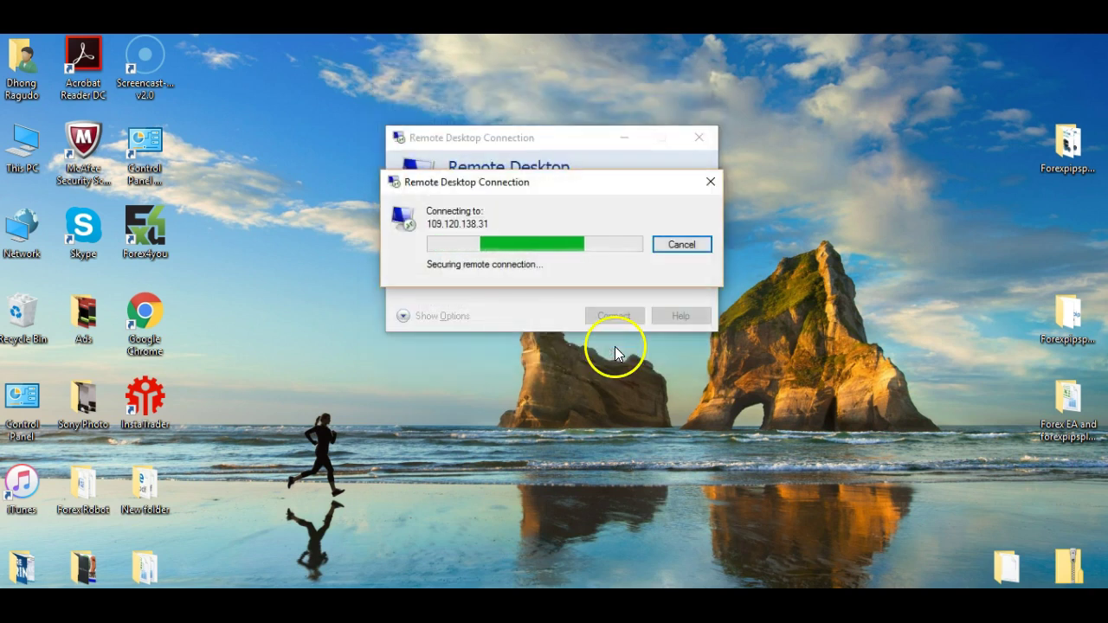
click(607, 374)
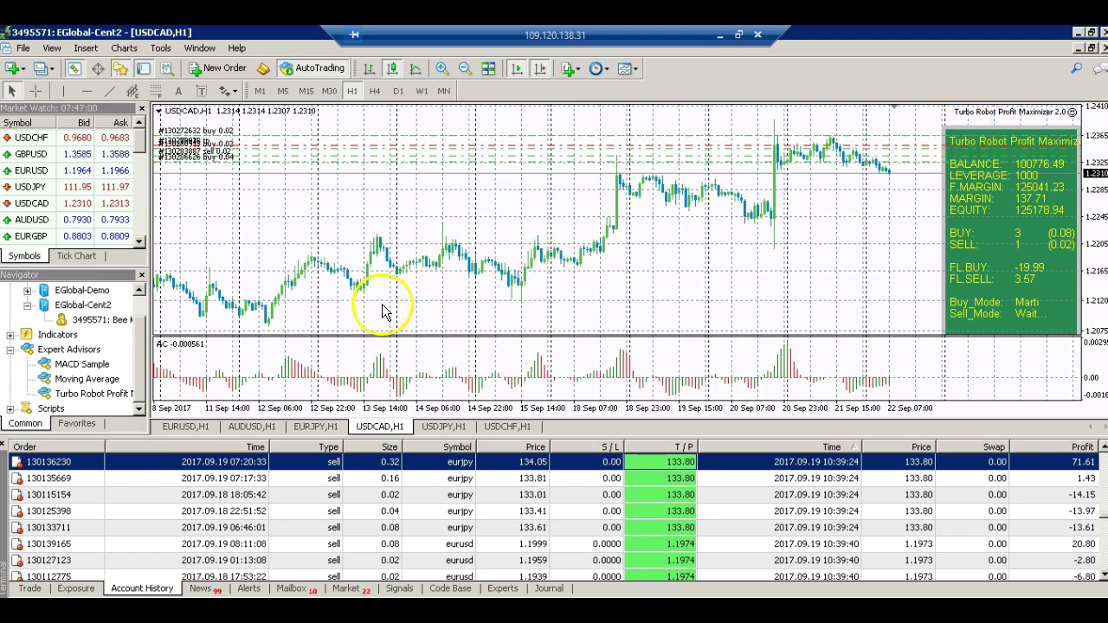
Step: View the EURUSD, AUDUSD, EURJPY, USDCAD, USDJPY and USDCHF H1 charts, ending on EURUSD,H1
click(182, 428)
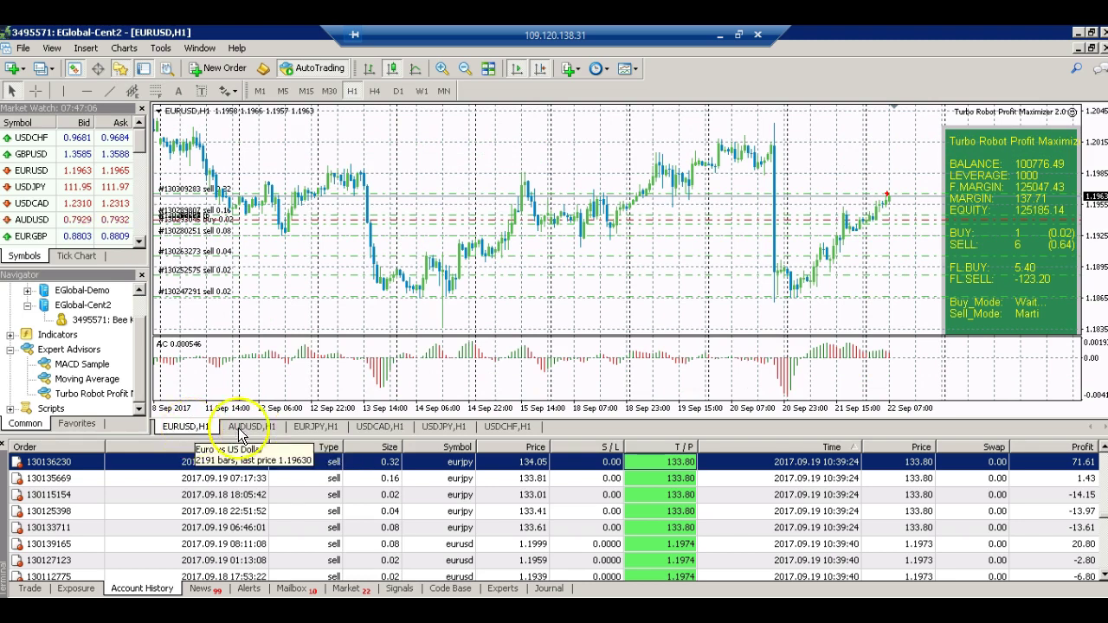
click(269, 430)
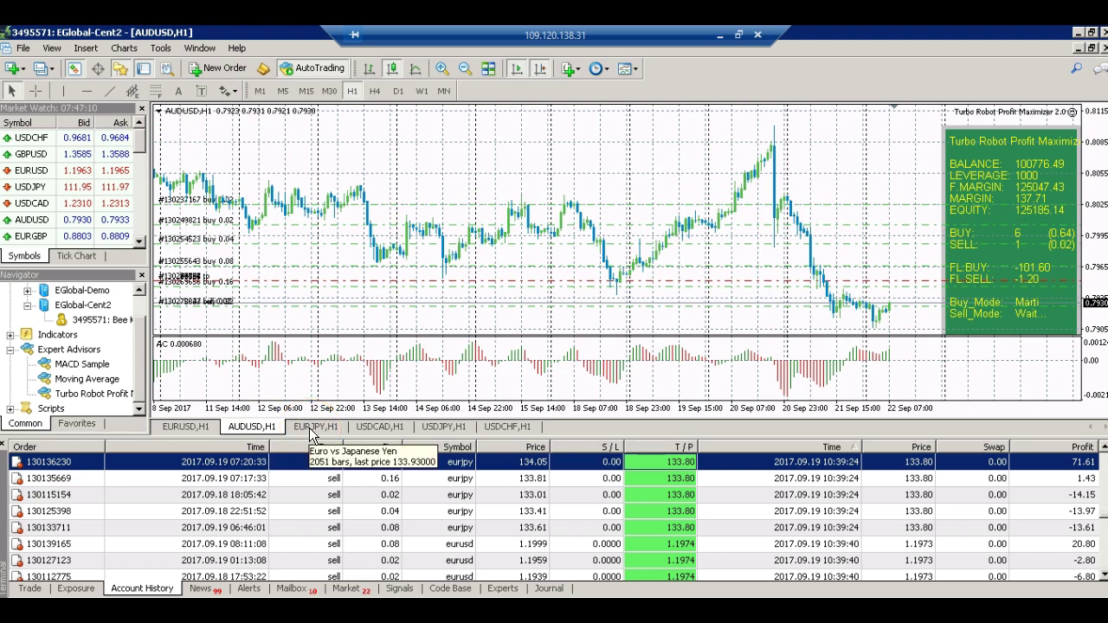
click(310, 428)
click(378, 428)
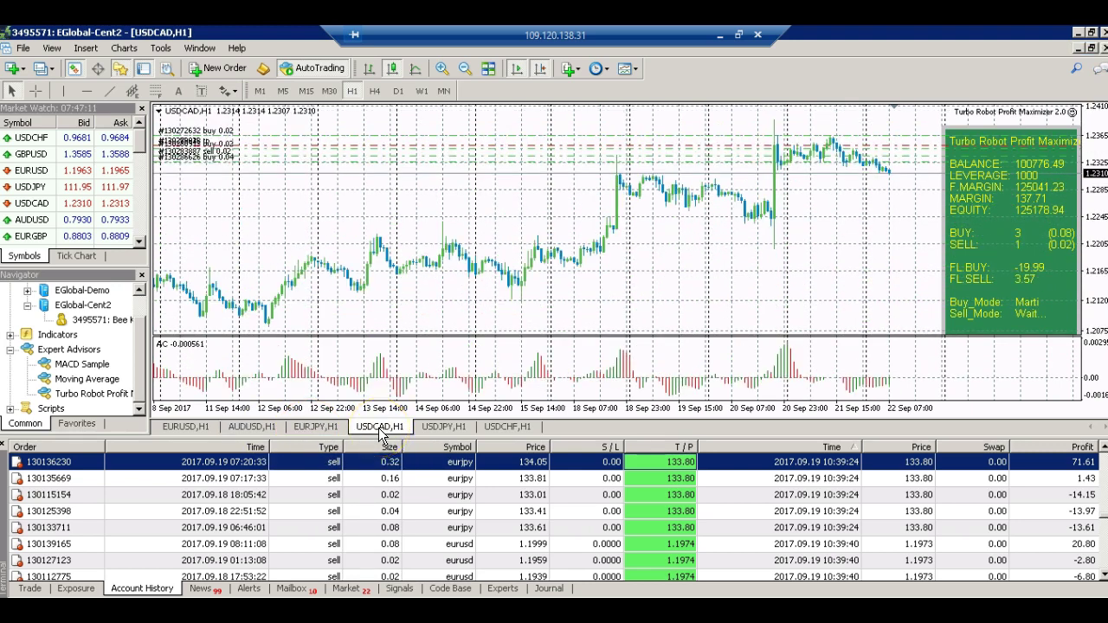
click(436, 429)
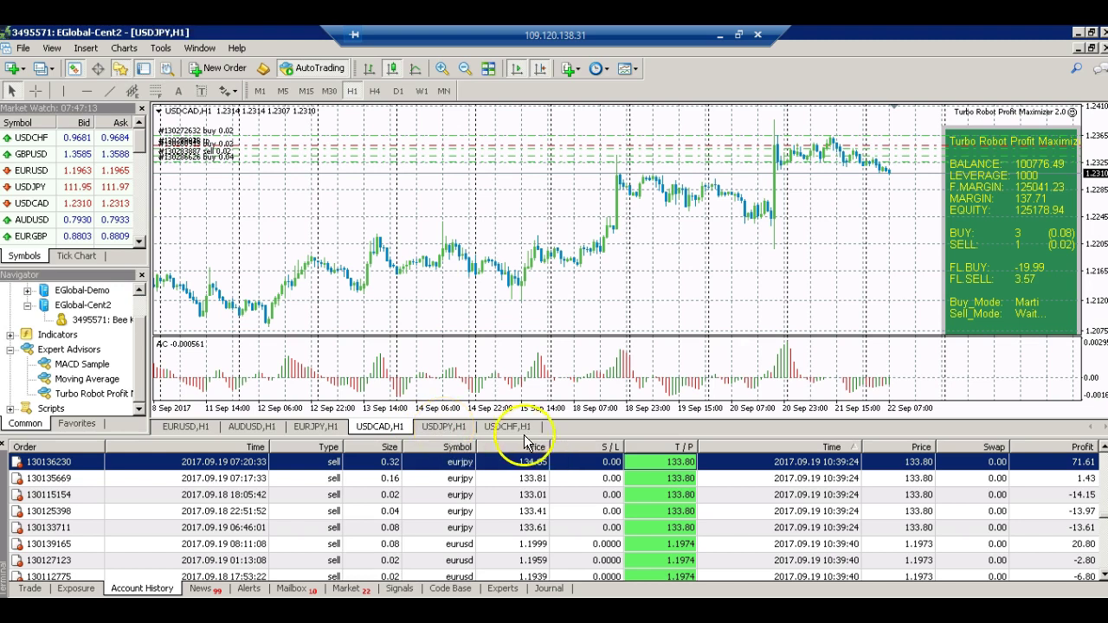
click(511, 429)
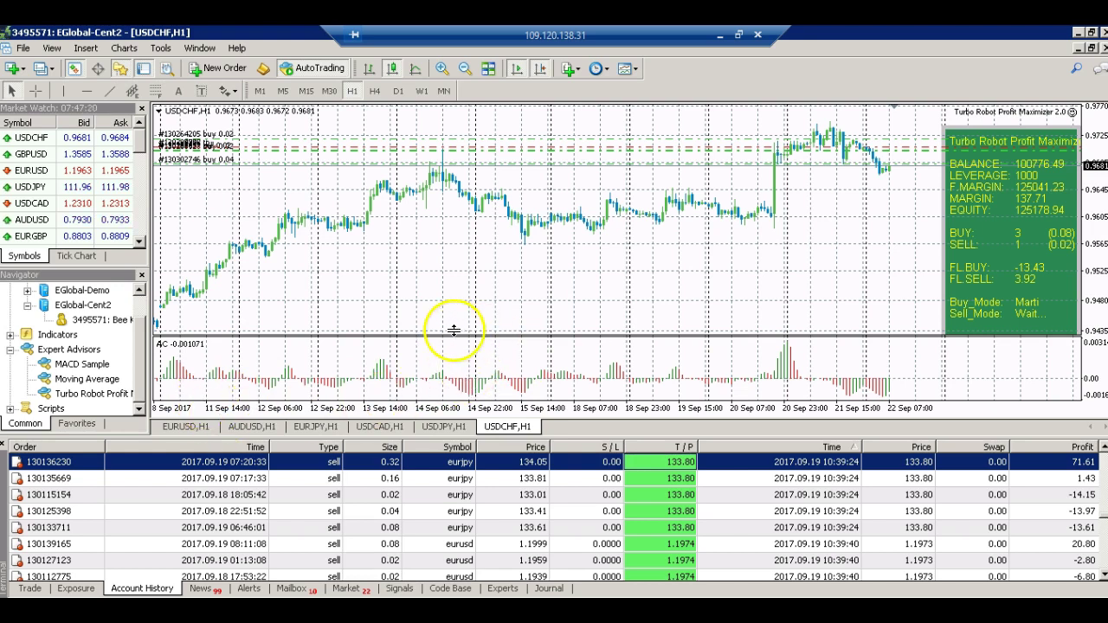
click(195, 428)
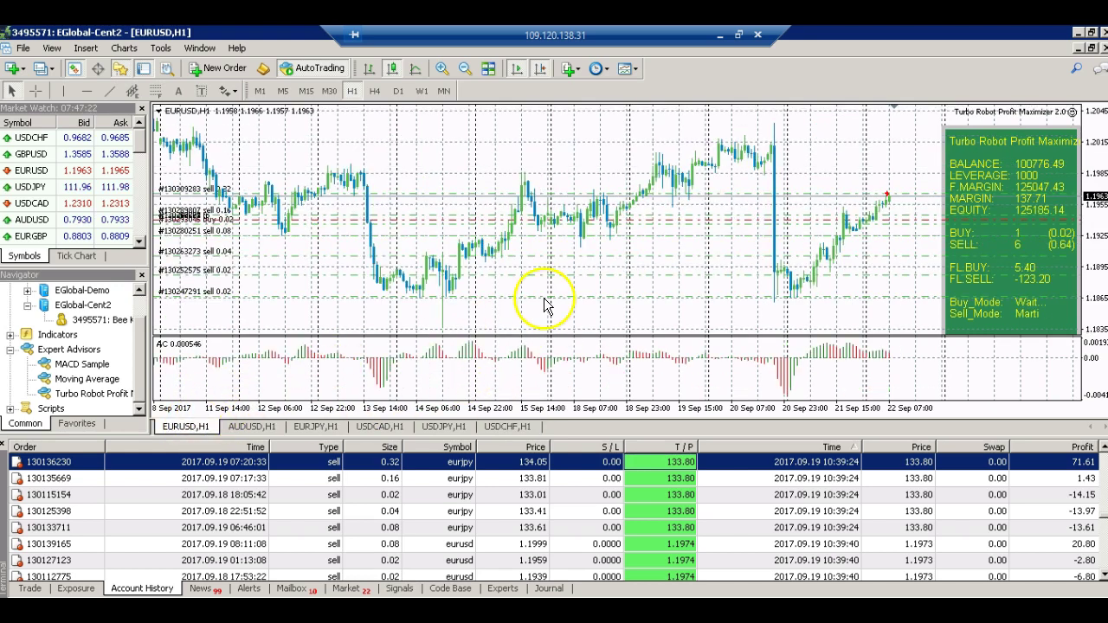
Step: Open the Turbo Robot EA properties and review its Trade_Mode, Buy_Mode, Sell_Mode and magic Number inputs
right_click(449, 154)
mouse_move(535, 285)
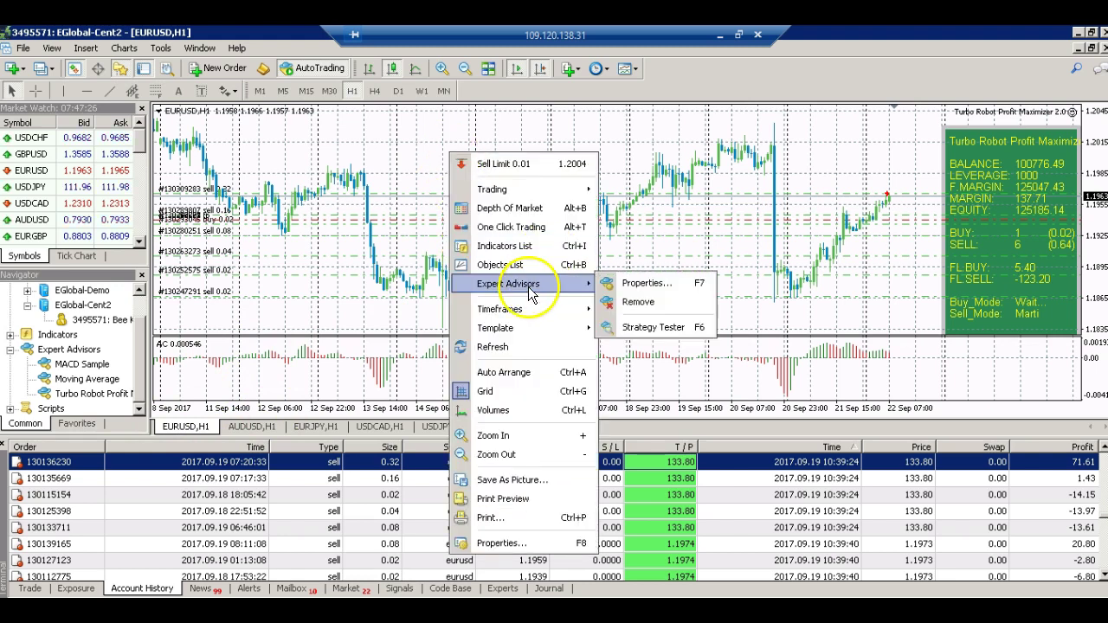
click(632, 284)
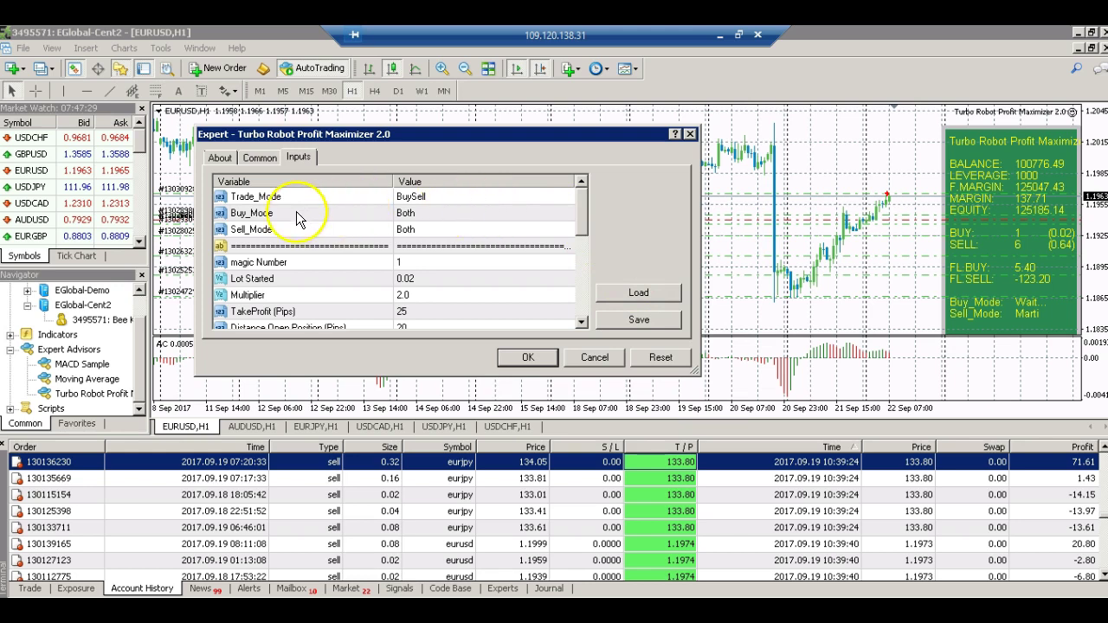
click(418, 197)
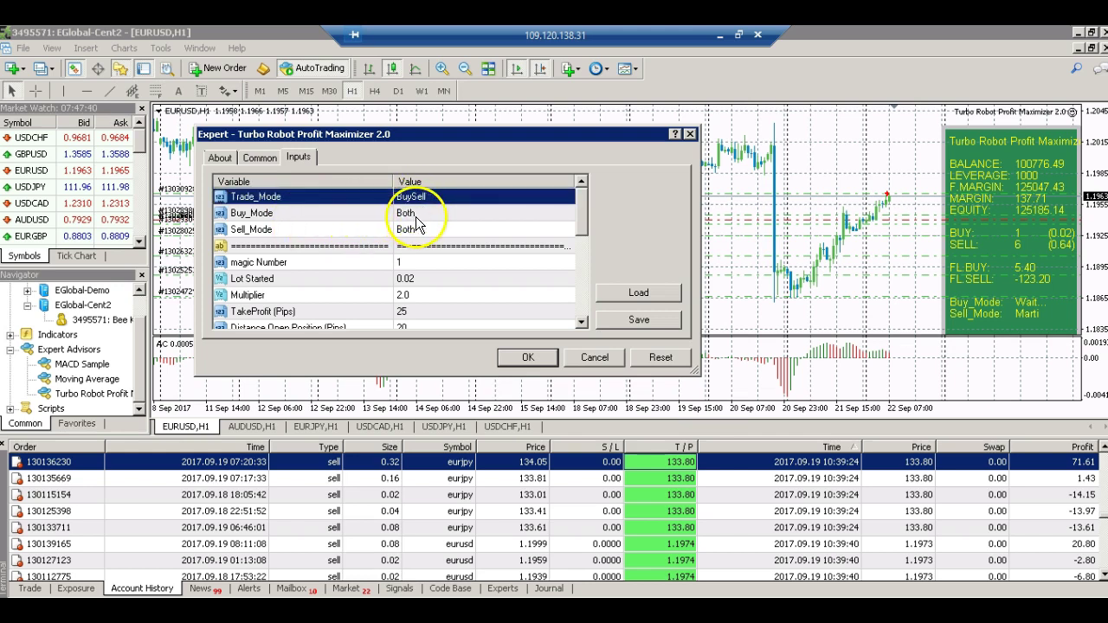
click(416, 216)
click(420, 229)
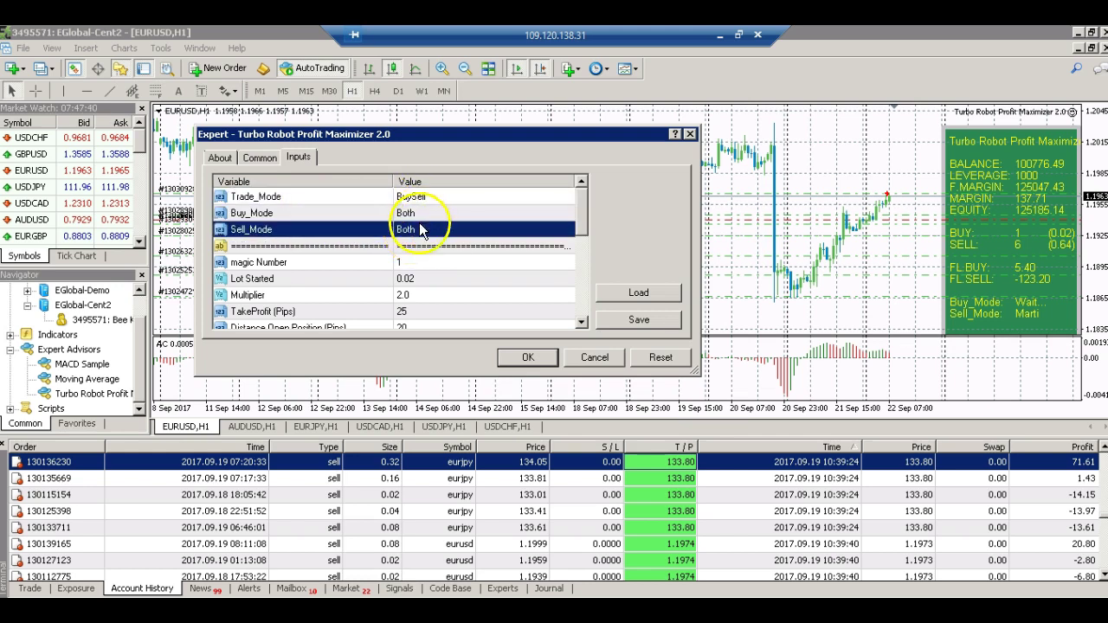
click(443, 264)
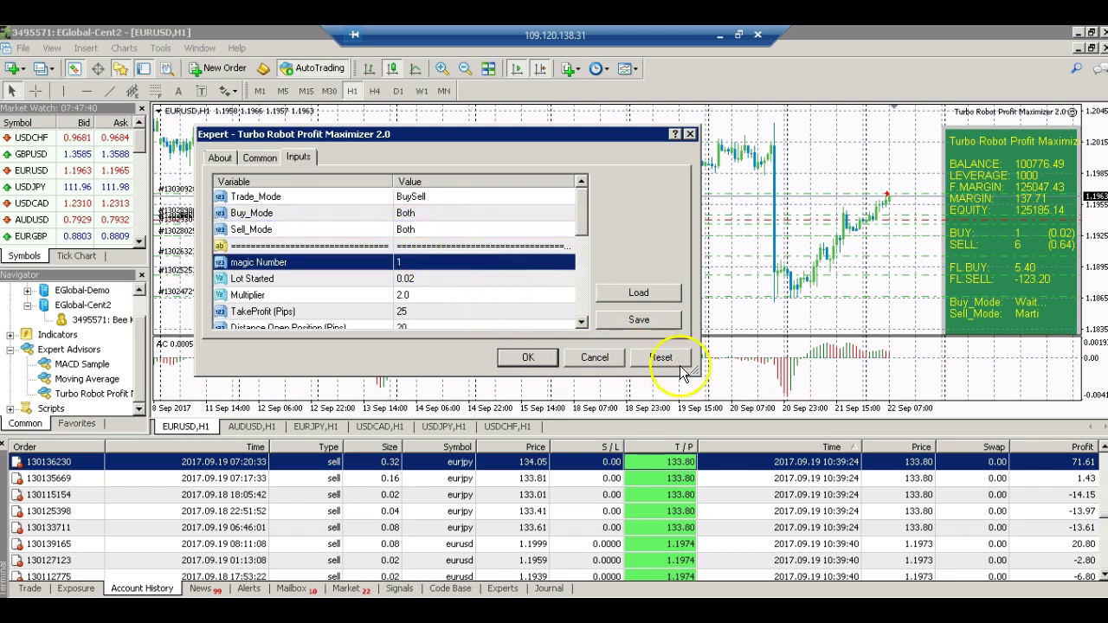
Step: Resize the Expert properties window larger to reveal all inputs through Show Info On Chart
drag(693, 370, 820, 547)
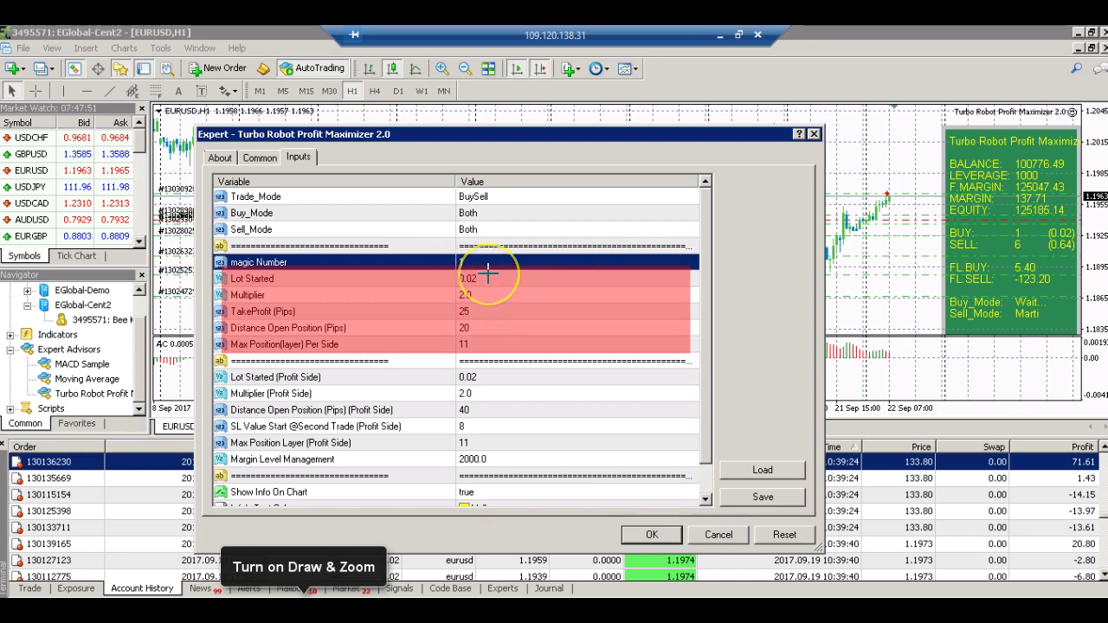
Step: Set magic Number to 1, close the EA settings, and show the open trades list
text(1)
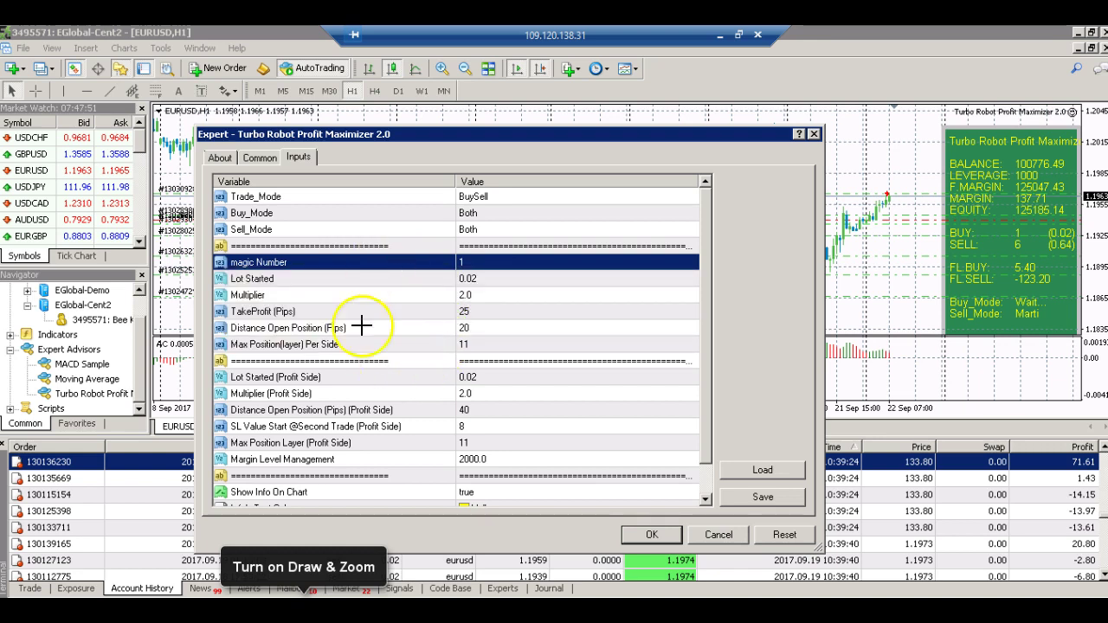
mouse_move(224, 370)
mouse_down()
mouse_move(339, 421)
mouse_move(696, 466)
mouse_up()
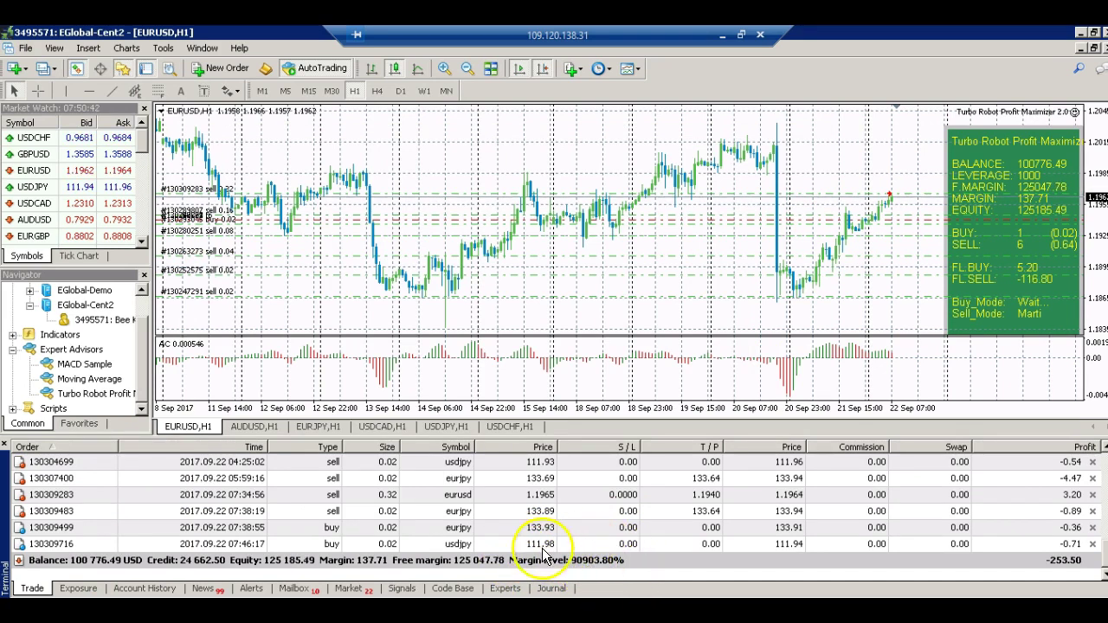
Step: Reopen the EA properties, scroll the inputs down to Font Size, and cancel without changes
right_click(470, 141)
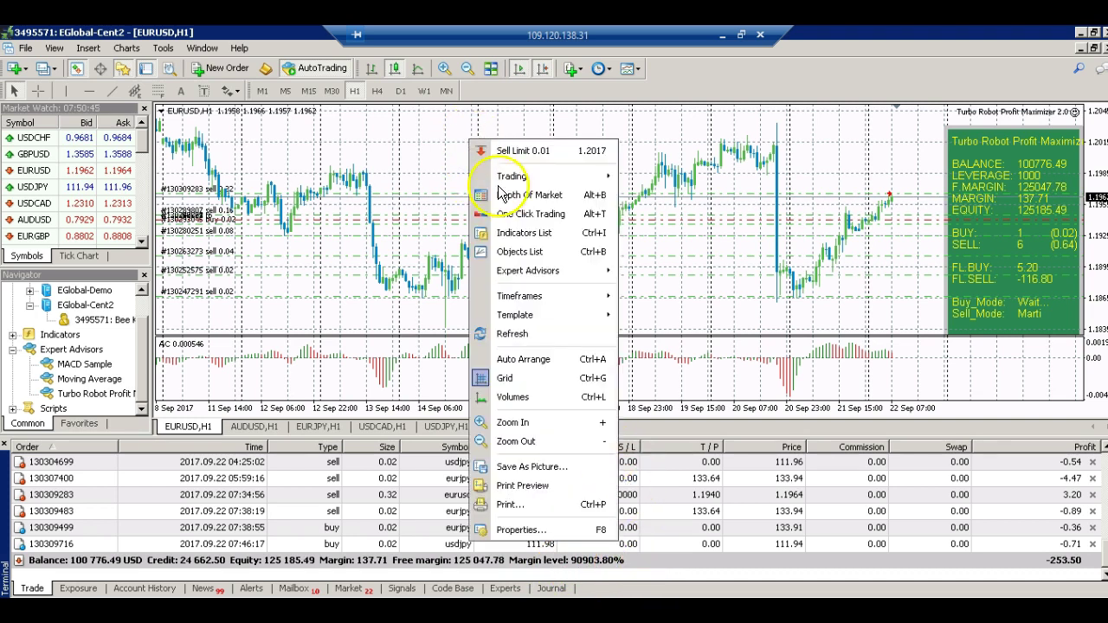
mouse_move(547, 275)
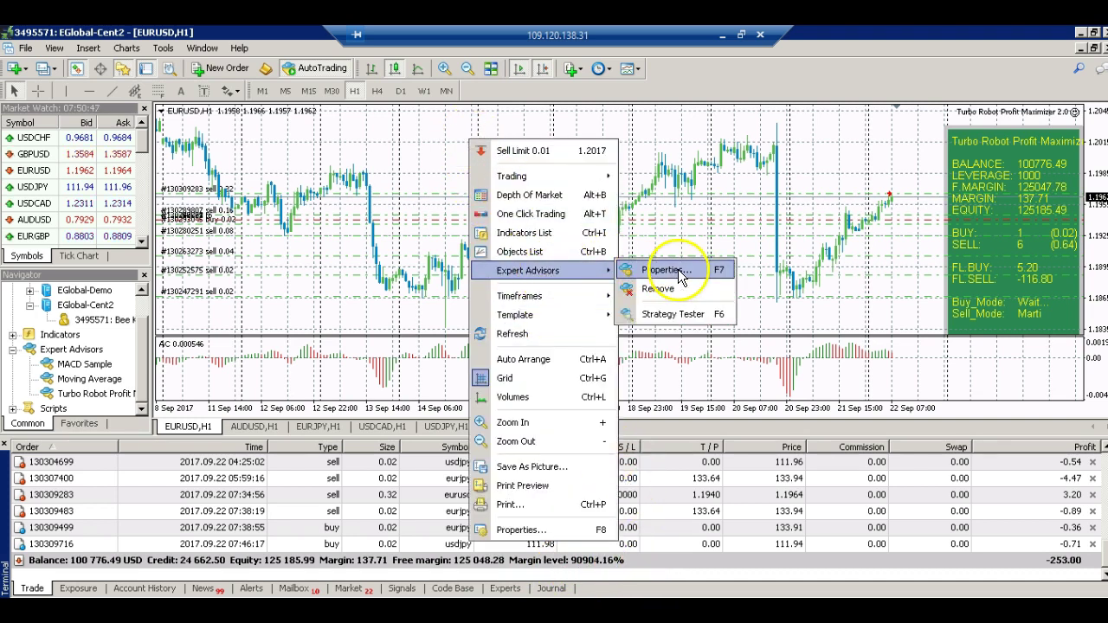
click(684, 272)
scroll(710, 280, down, 1)
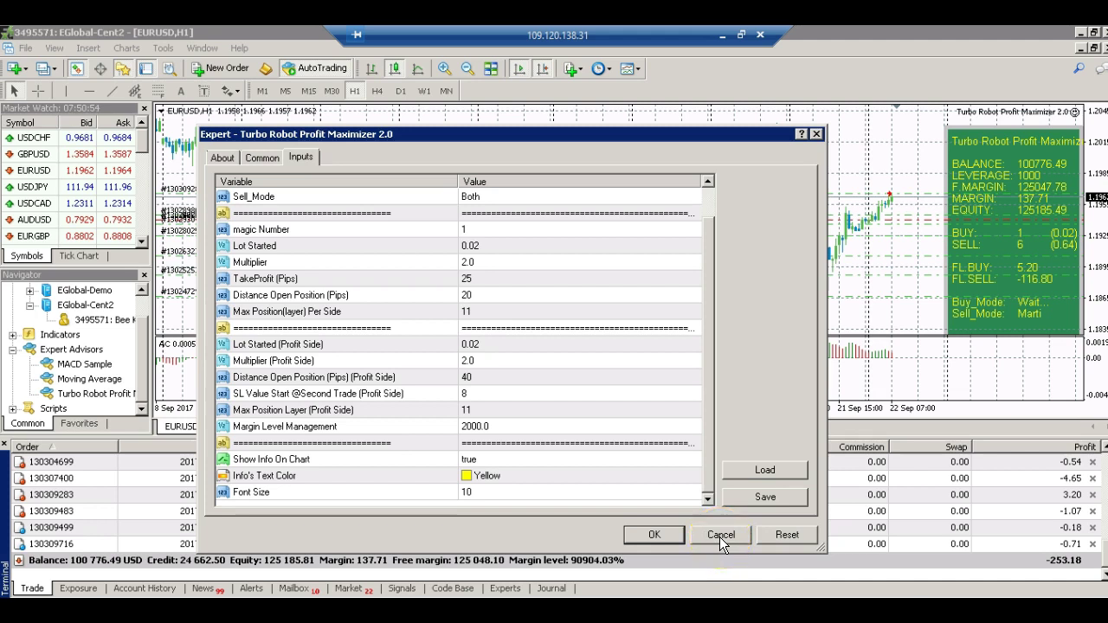
click(720, 537)
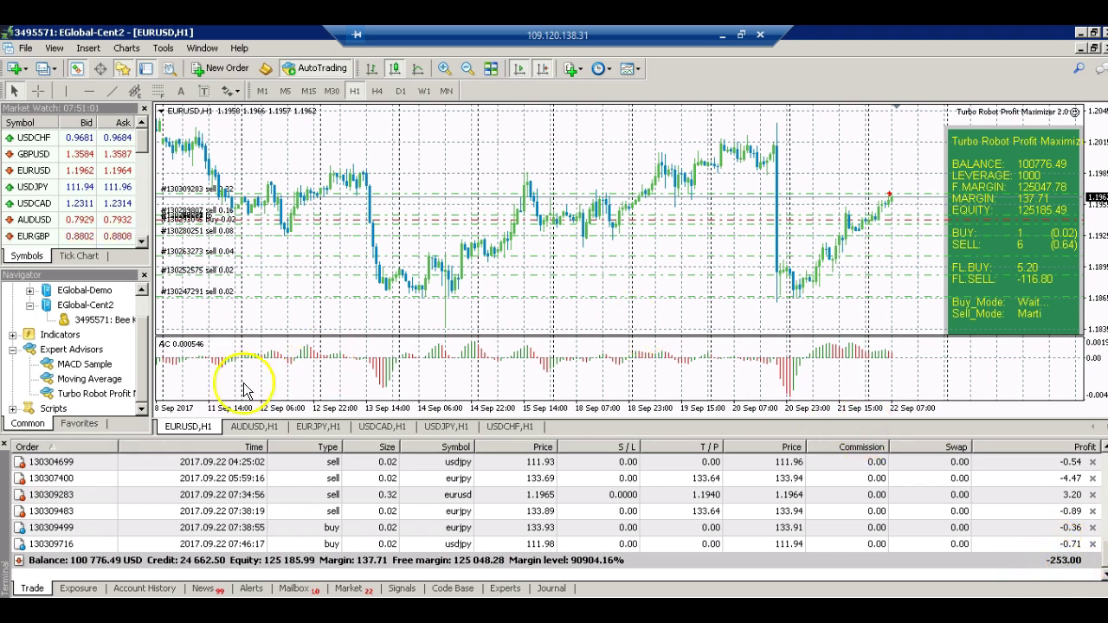
Step: View the AUDUSD, EURJPY, USDCAD, USDJPY and USDCHF H1 charts in turn
click(252, 427)
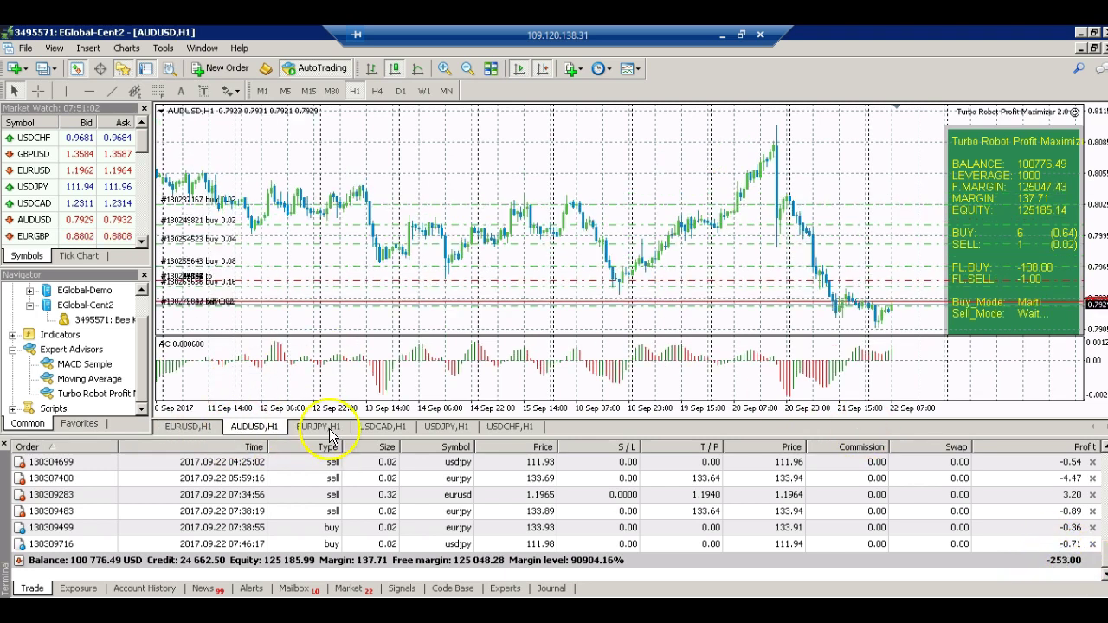
click(333, 430)
click(391, 427)
click(446, 428)
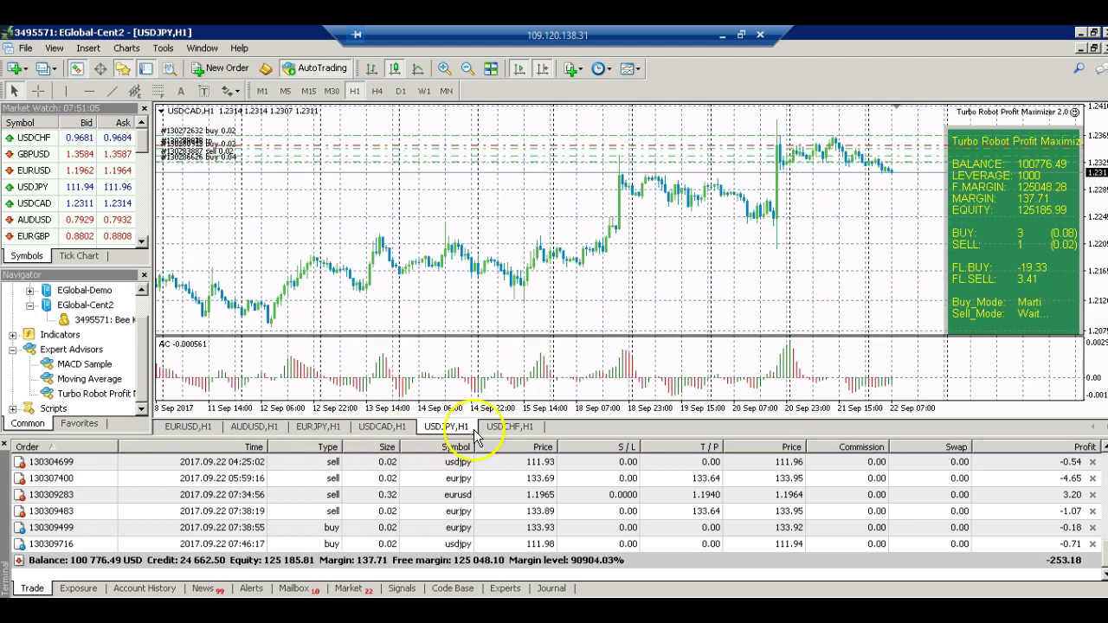
click(518, 428)
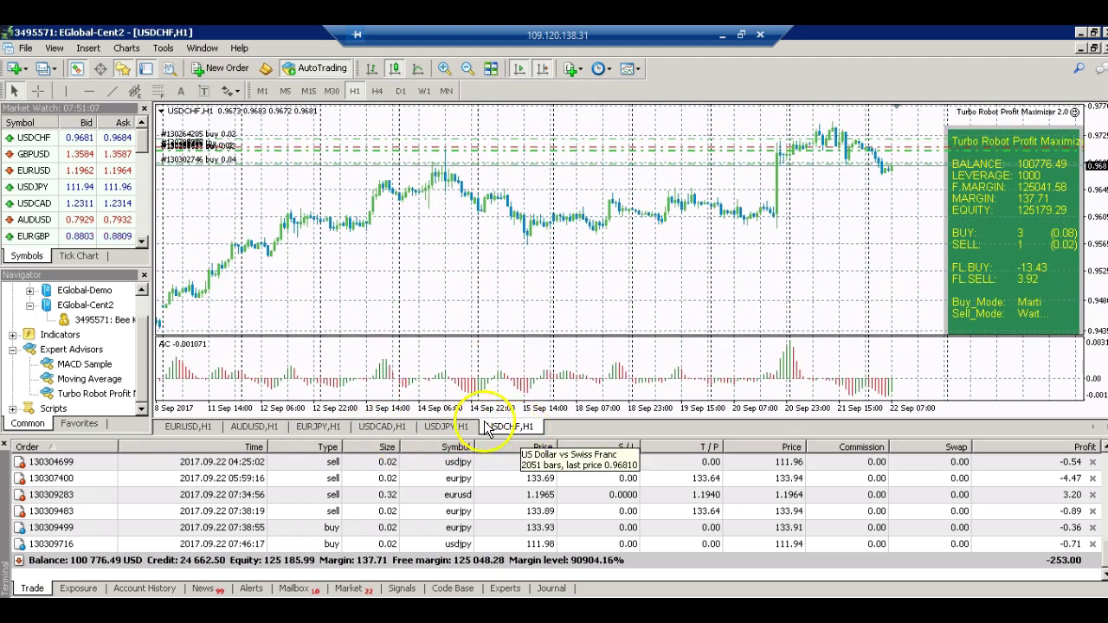